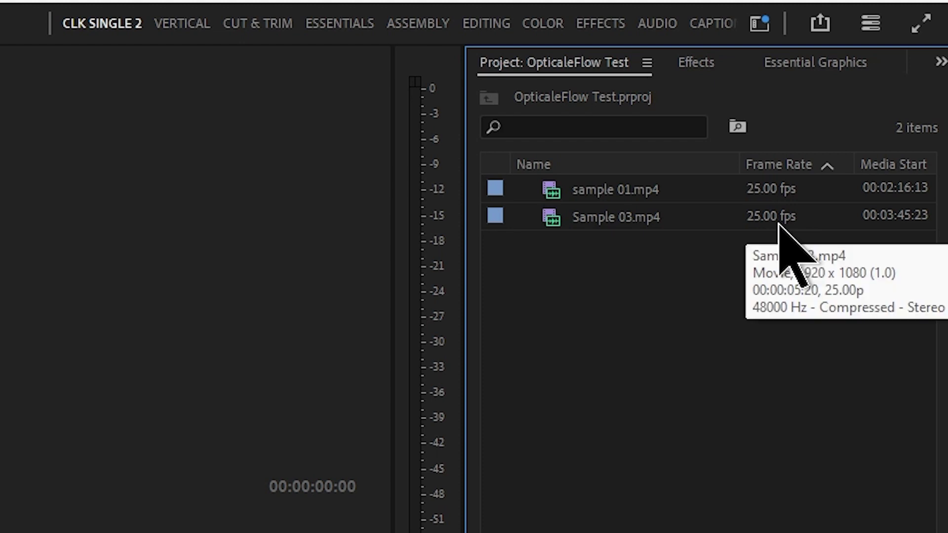
- Create a new sequence from sample 01.mp4 by placing it on the empty timeline
click(718, 194)
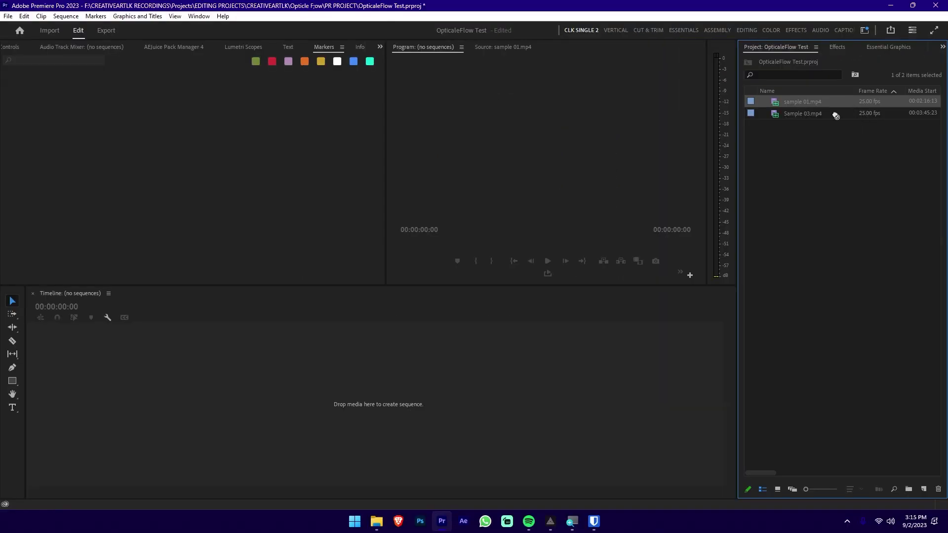
drag(364, 454, 360, 453)
- Play the sample 01.mp4 clip from near its start at normal speed in the maximized program monitor
drag(186, 318, 152, 320)
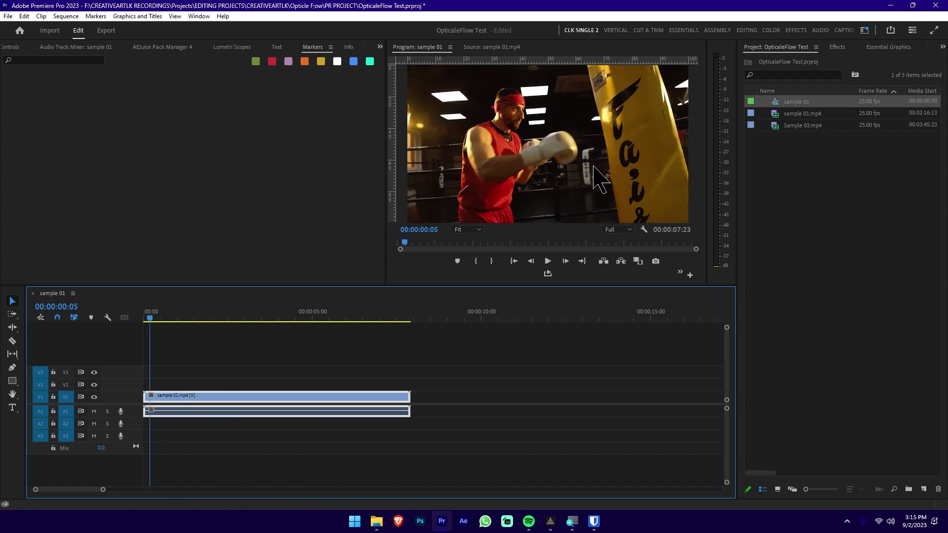
key(space)
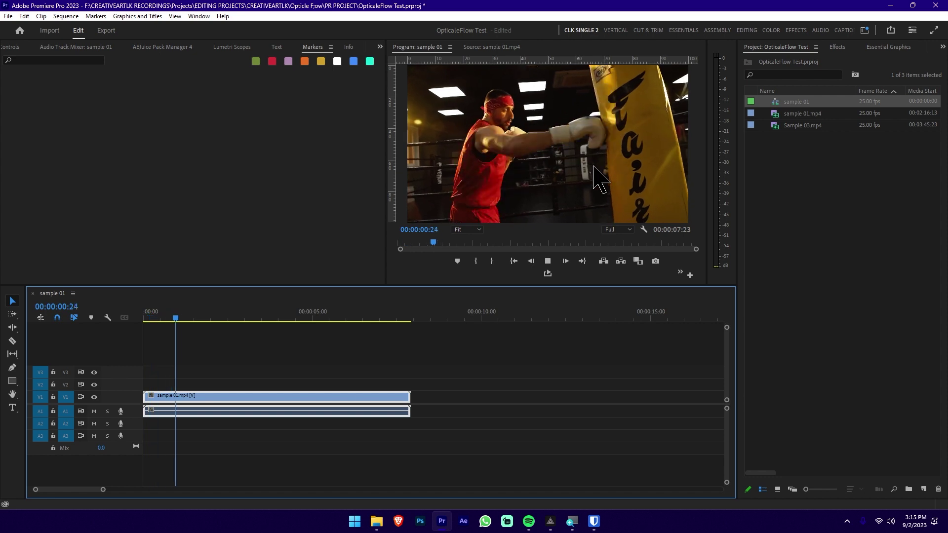
key(grave)
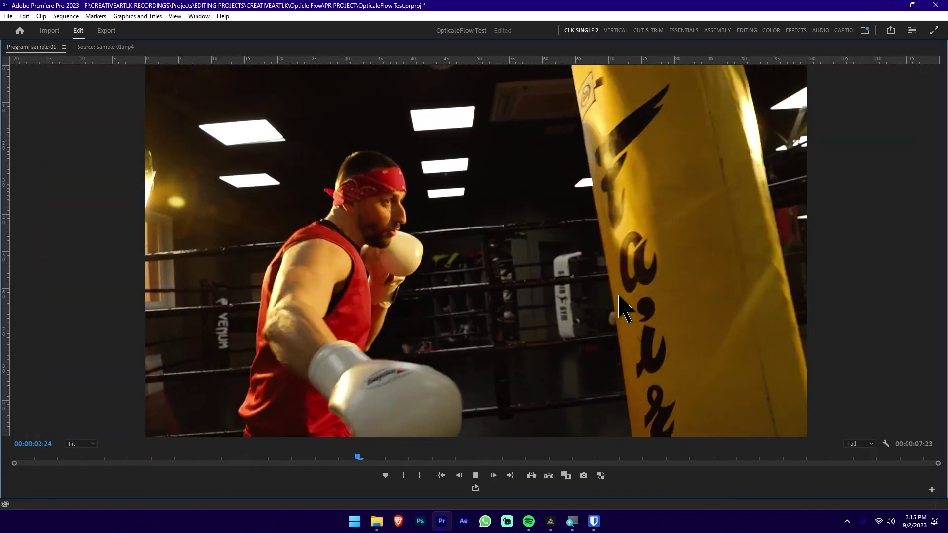
key(grave)
key(space)
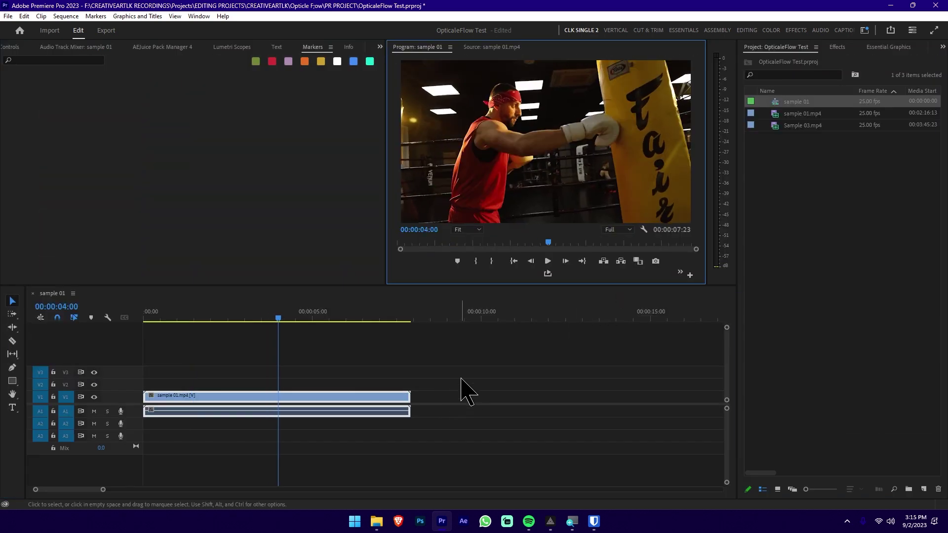
- Set the speed of the sample 01.mp4 clip, video and audio, to 50%
drag(459, 370, 218, 459)
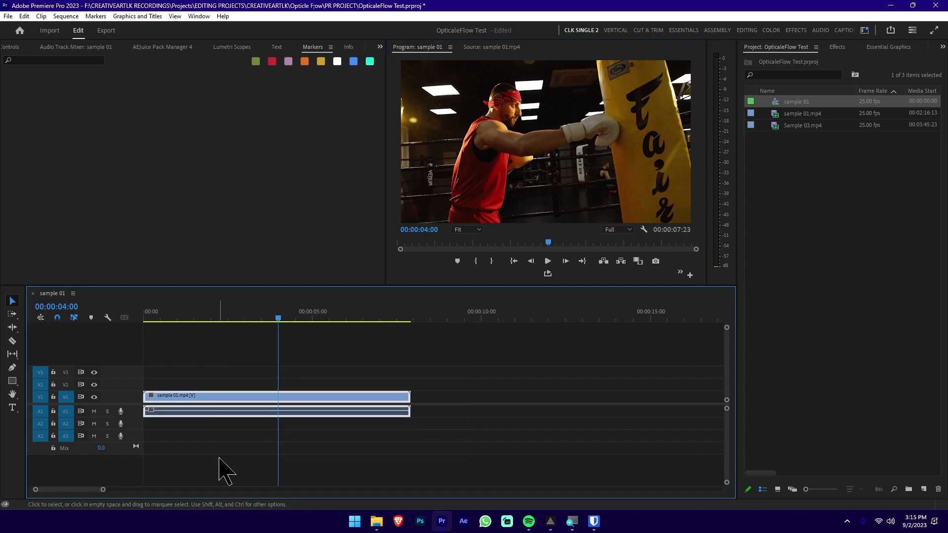
key(ctrl+r)
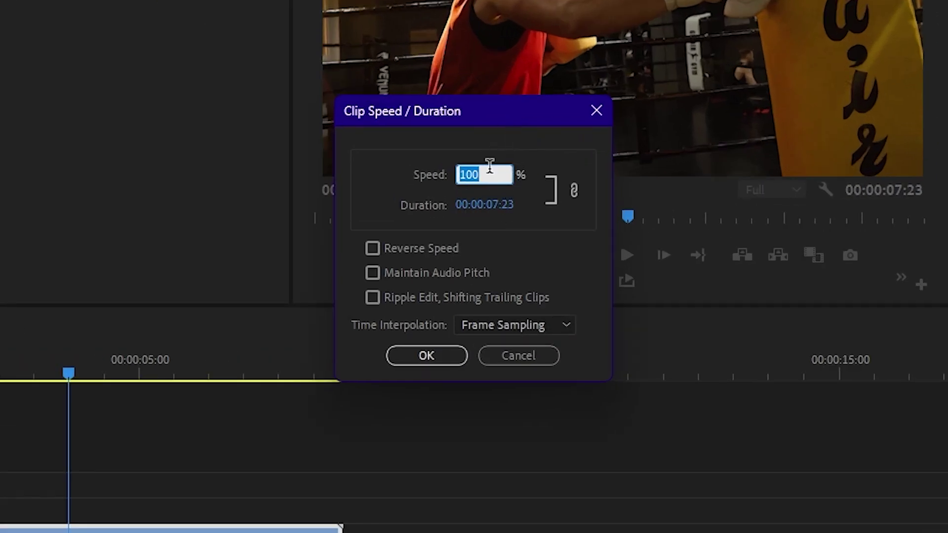
click(470, 176)
click(471, 174)
text(5)
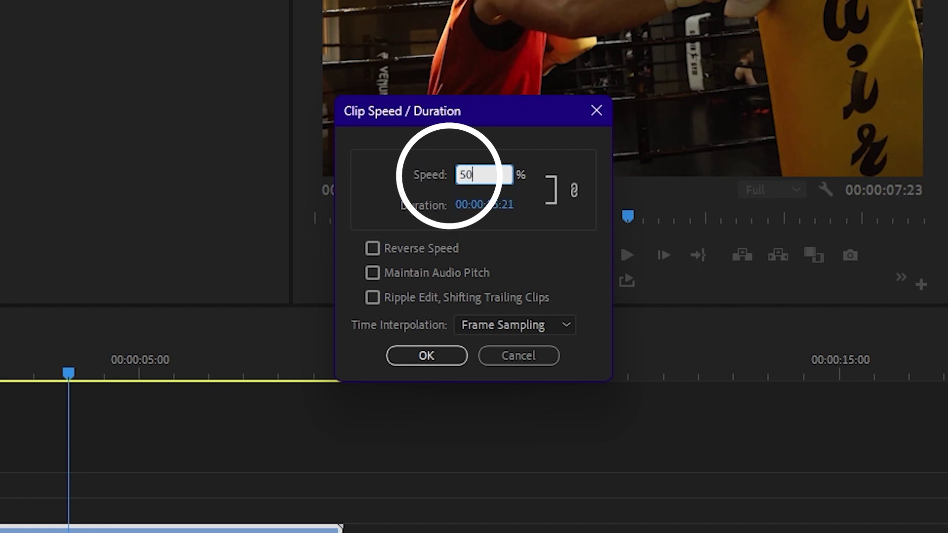
text(0)
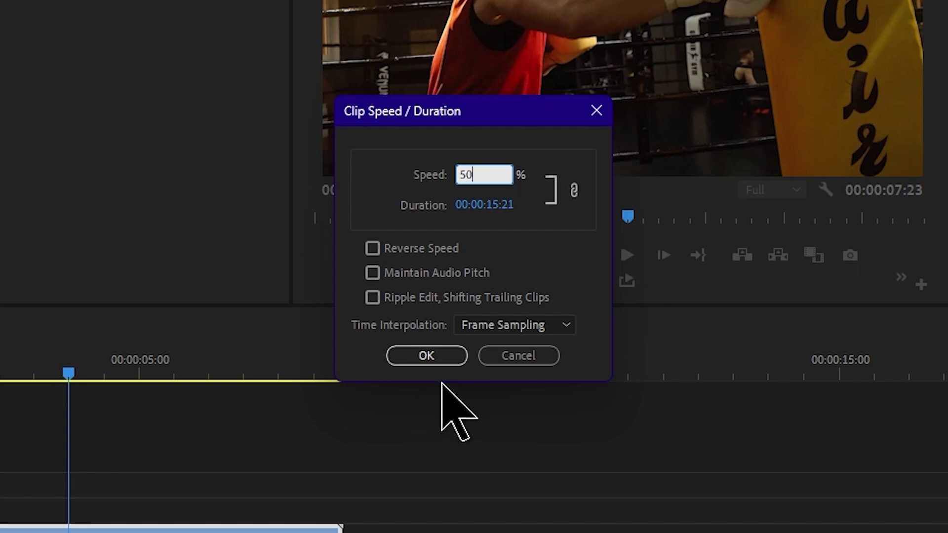
click(450, 363)
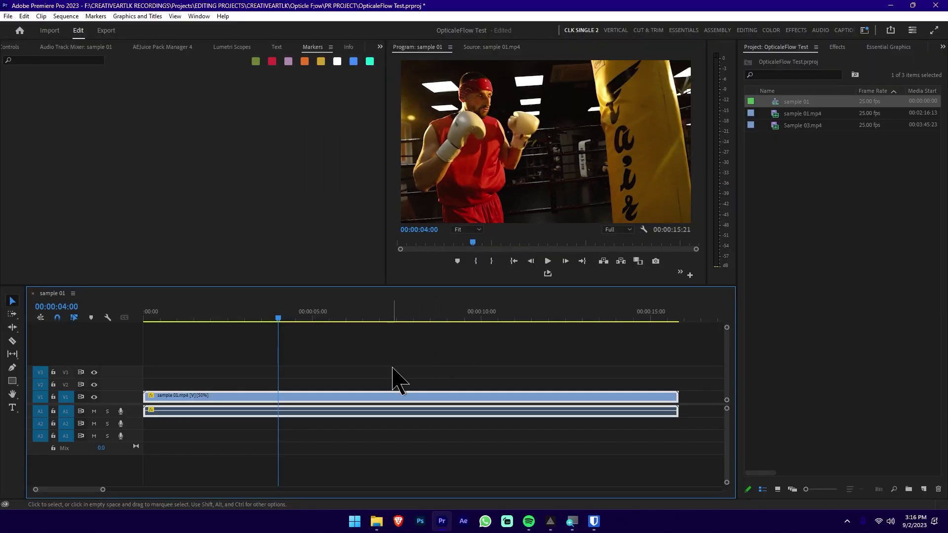
- Play the slowed sample 01.mp4 clip from the start of the sequence in the maximized program monitor
drag(276, 320, 144, 320)
key(grave)
key(space)
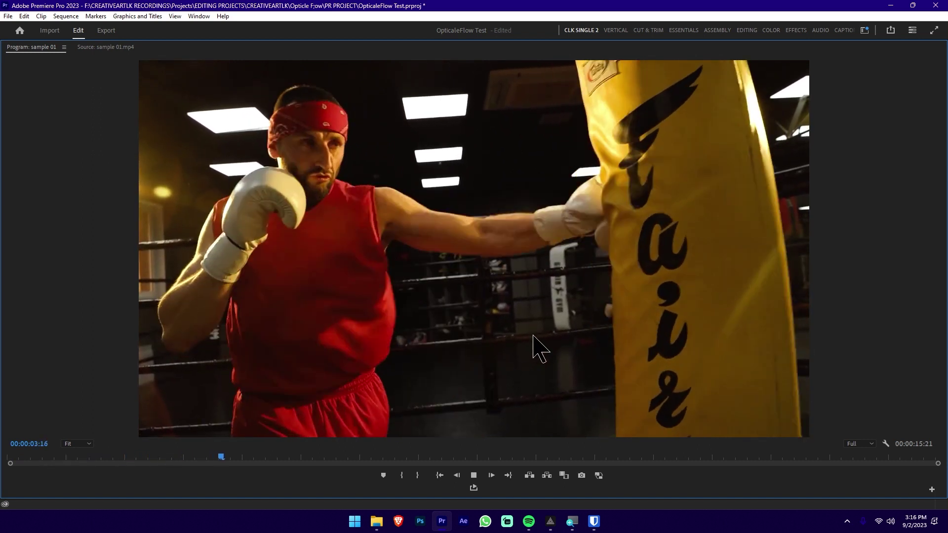
key(space)
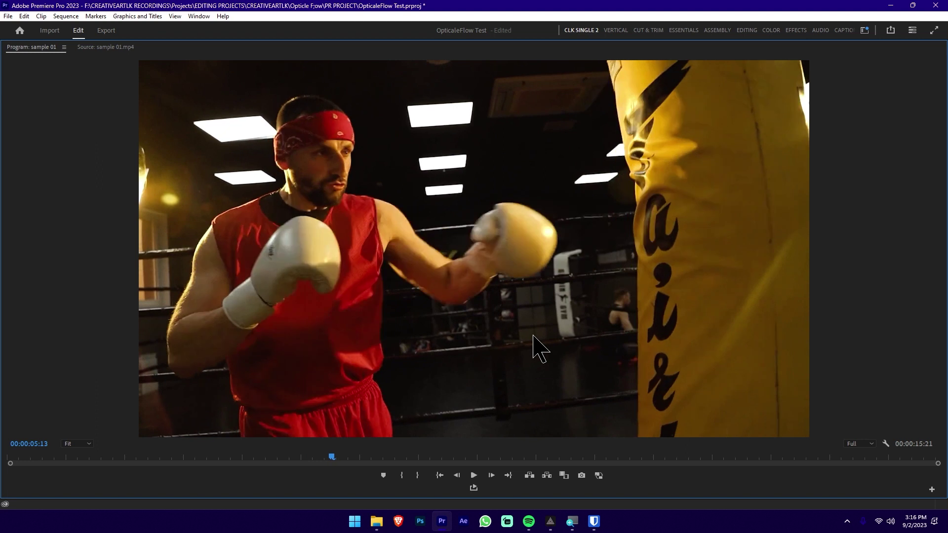
key(grave)
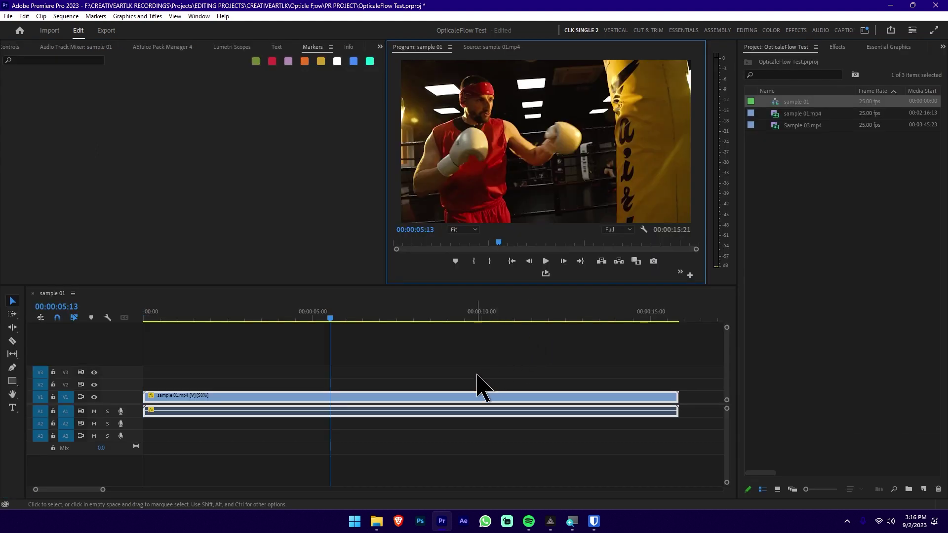
- Change the time interpolation of the sample 01.mp4 clip to Optical Flow
drag(384, 370, 477, 457)
key(ctrl+r)
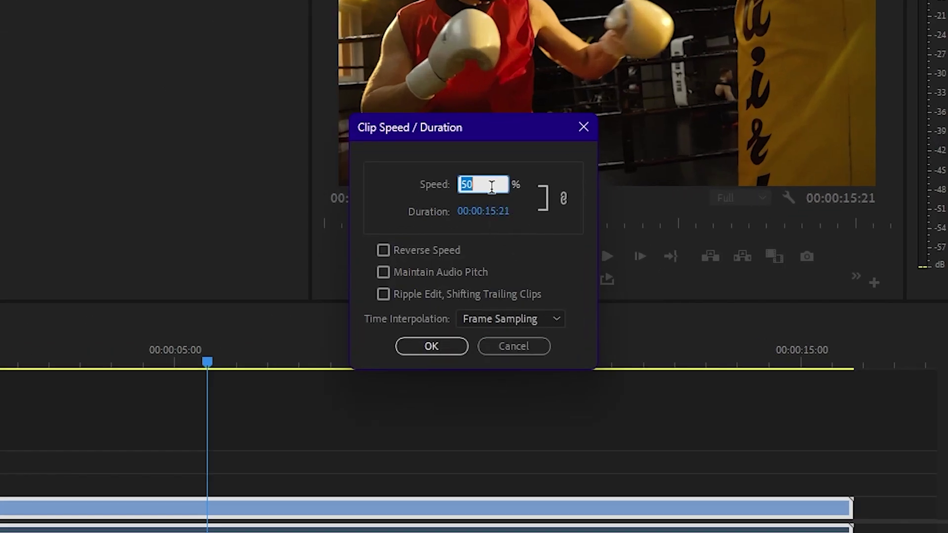
click(486, 444)
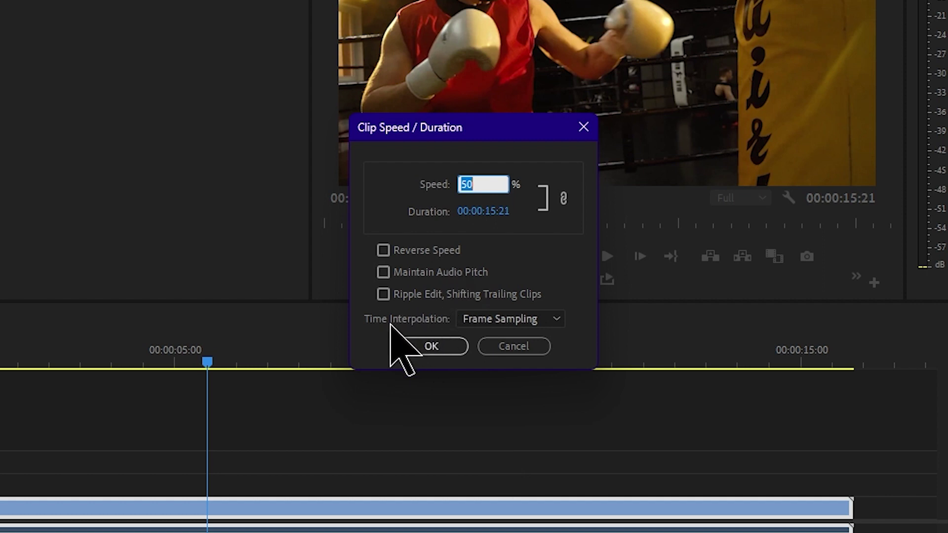
click(532, 320)
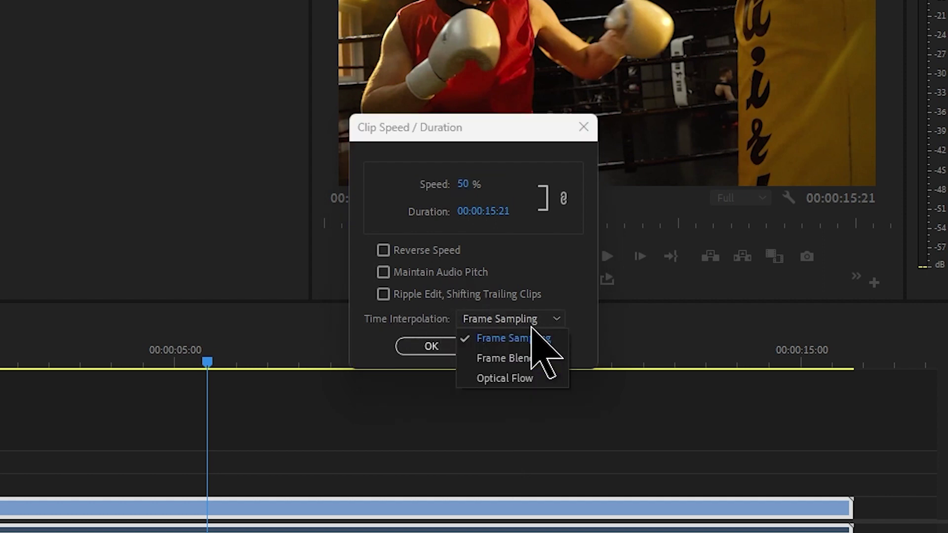
click(520, 379)
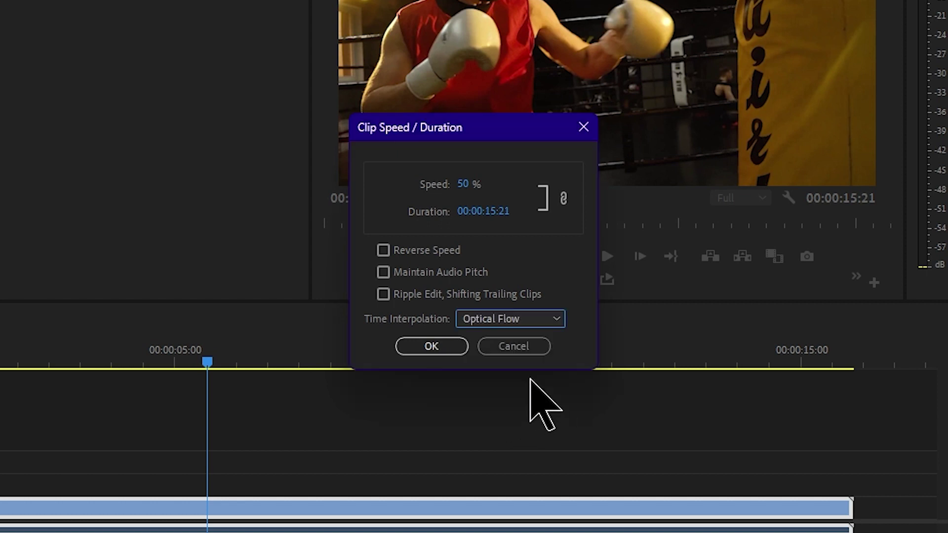
click(432, 346)
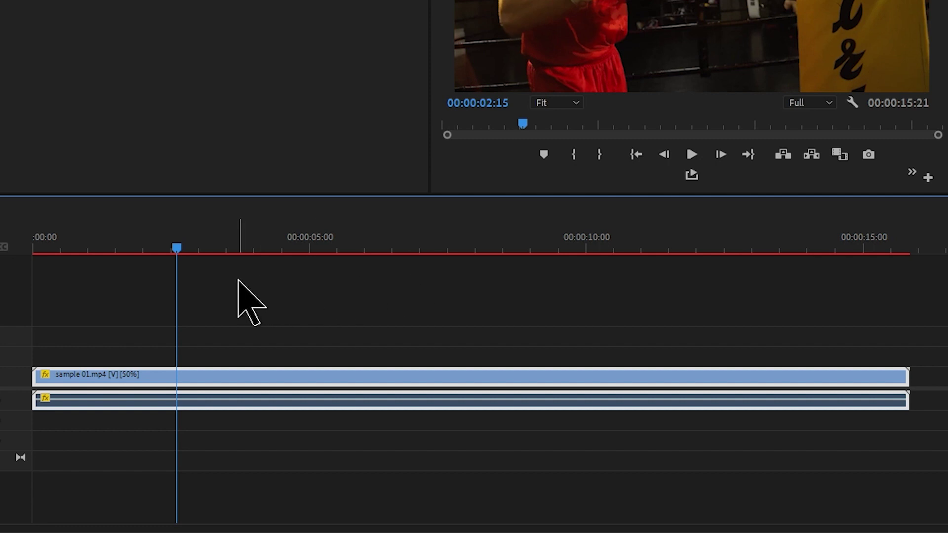
- Mark in and out points around the whole sample 01.mp4 clip and render the sequence from in to out
drag(176, 245, 1, 254)
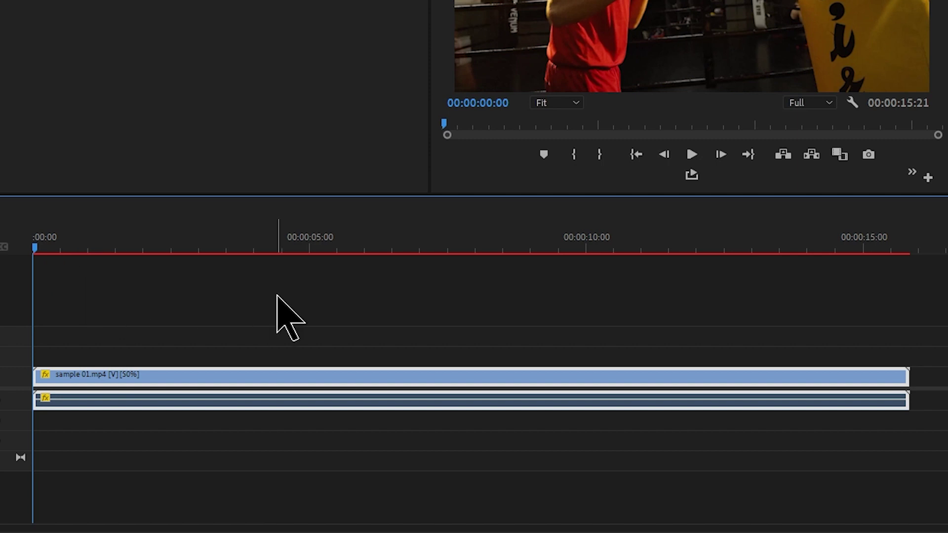
key(i)
click(912, 247)
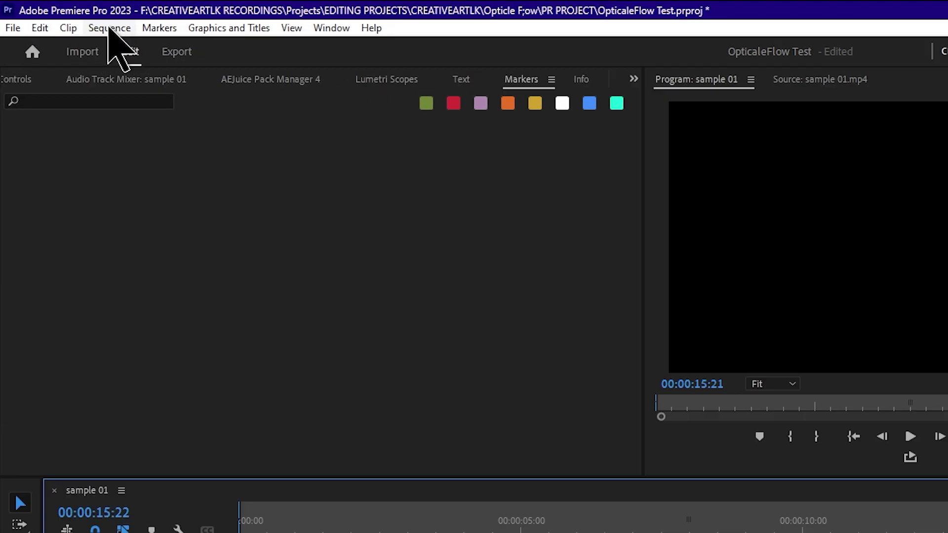
click(66, 16)
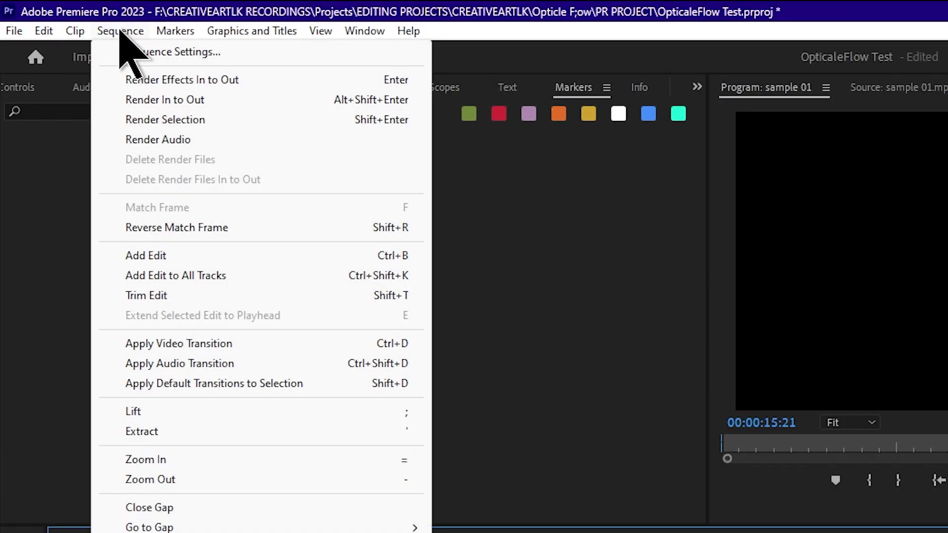
click(188, 99)
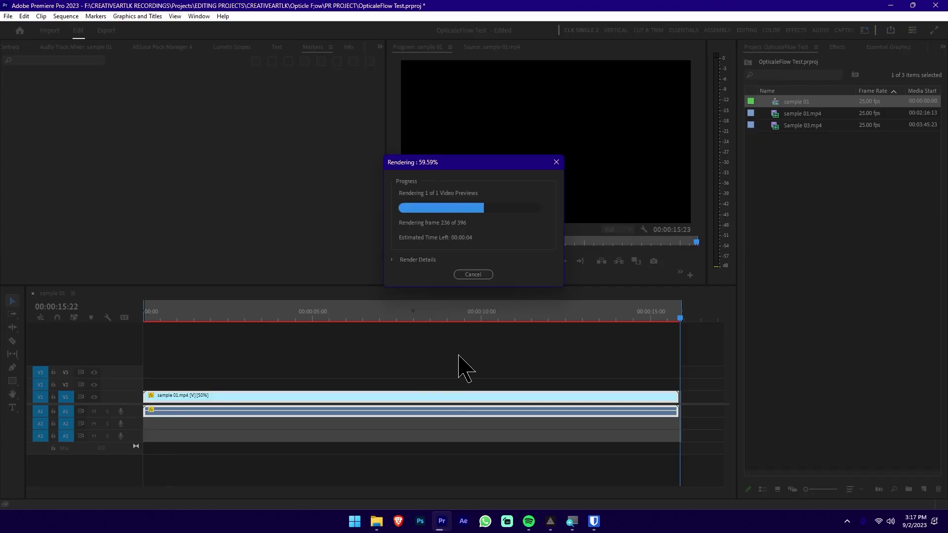
- Play back the rendered Optical Flow version of the sample 01.mp4 clip in the maximized program monitor
key(grave)
key(space)
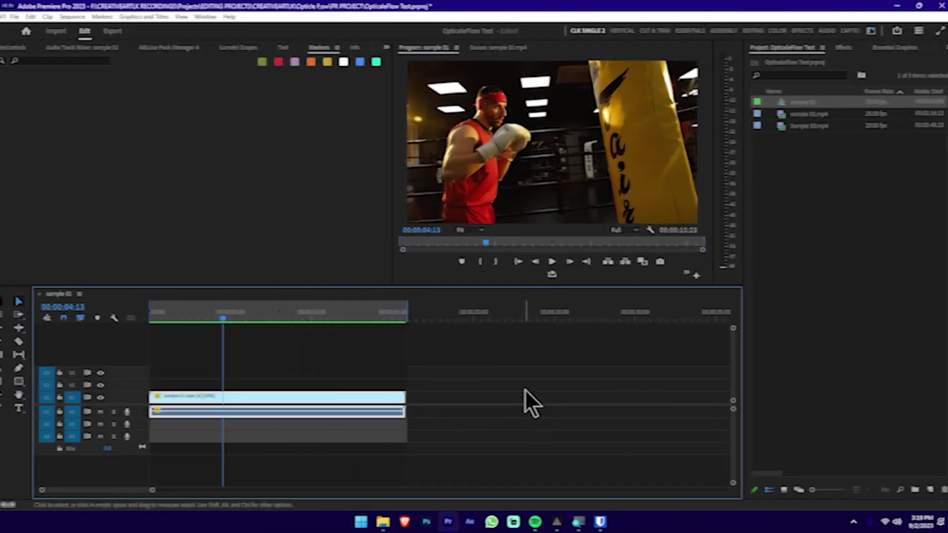
- Add Sample 03.mp4 to tracks V1 and A1 at about 00:00:19:11, leaving a gap after the first clip
click(829, 125)
drag(845, 139, 322, 409)
- Play the Sample 03.mp4 clip from its start at normal speed in the maximized program monitor
drag(344, 318, 326, 325)
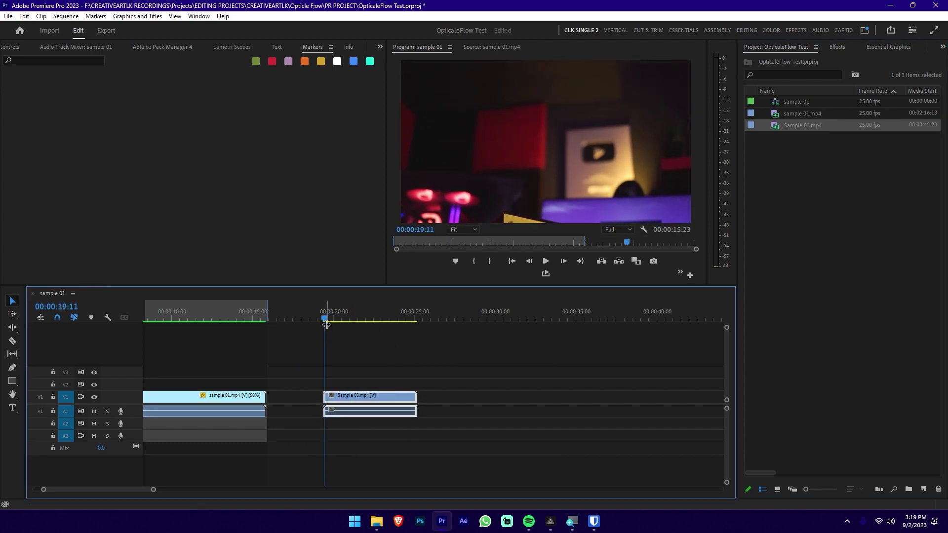
key(space)
key(grave)
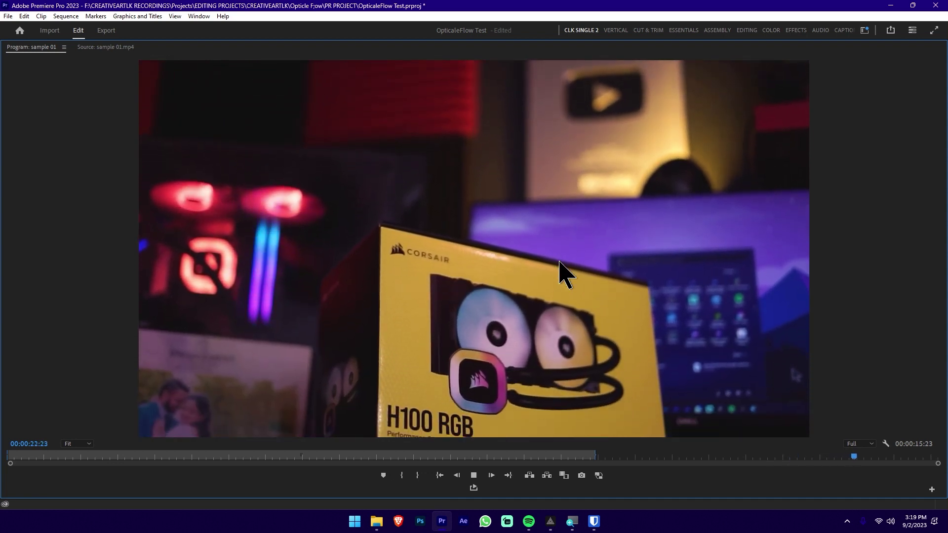
key(space)
key(grave)
- Set the speed of the Sample 03.mp4 clip, video and audio, to 50%
drag(307, 349, 432, 444)
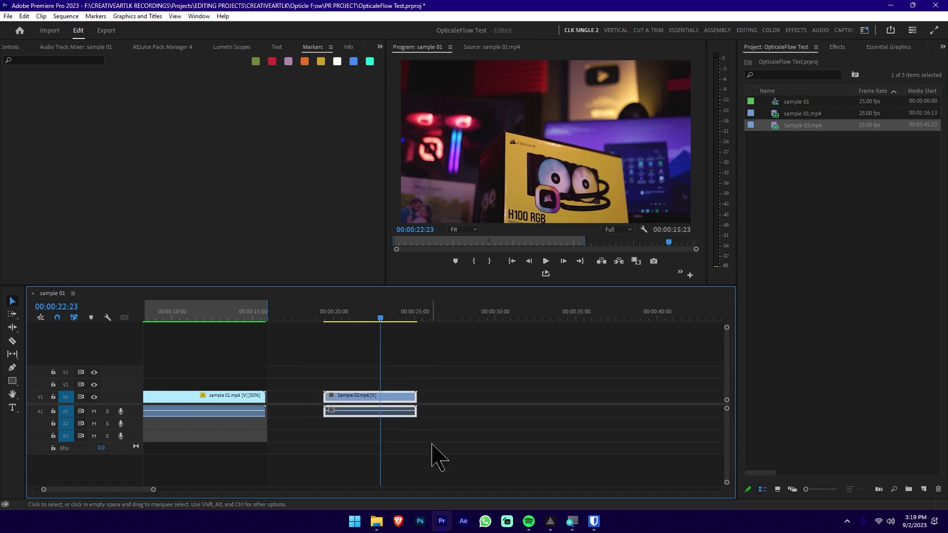
key(ctrl+r)
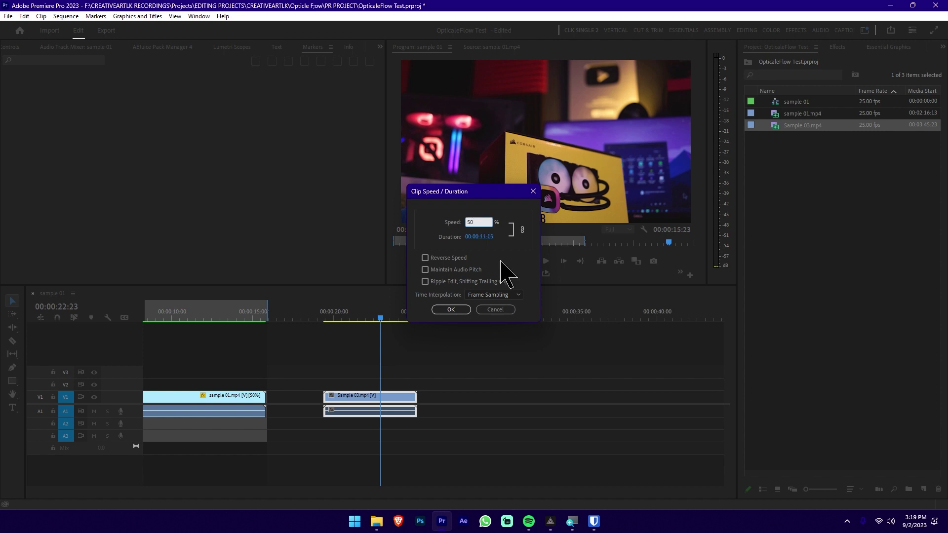
click(455, 310)
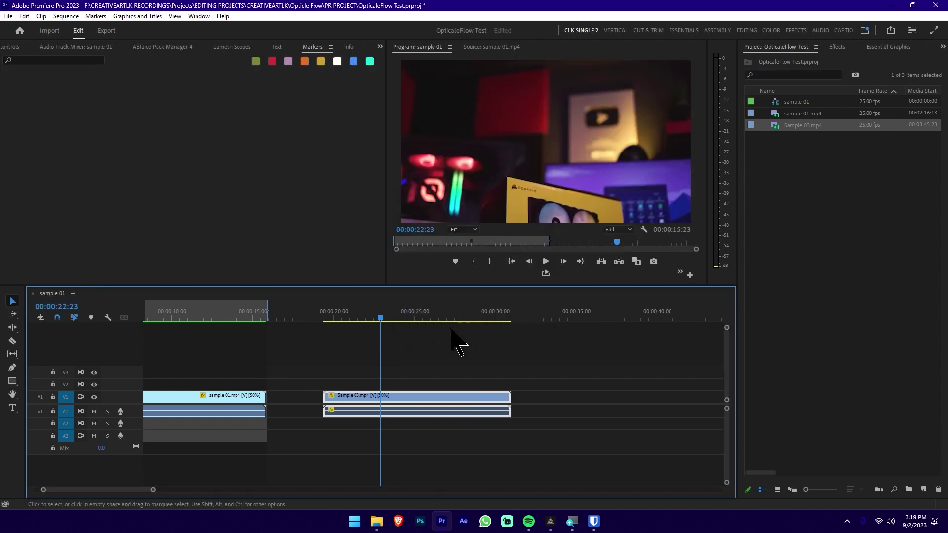
- Play the slowed Sample 03.mp4 clip from its start in the maximized program monitor
click(324, 313)
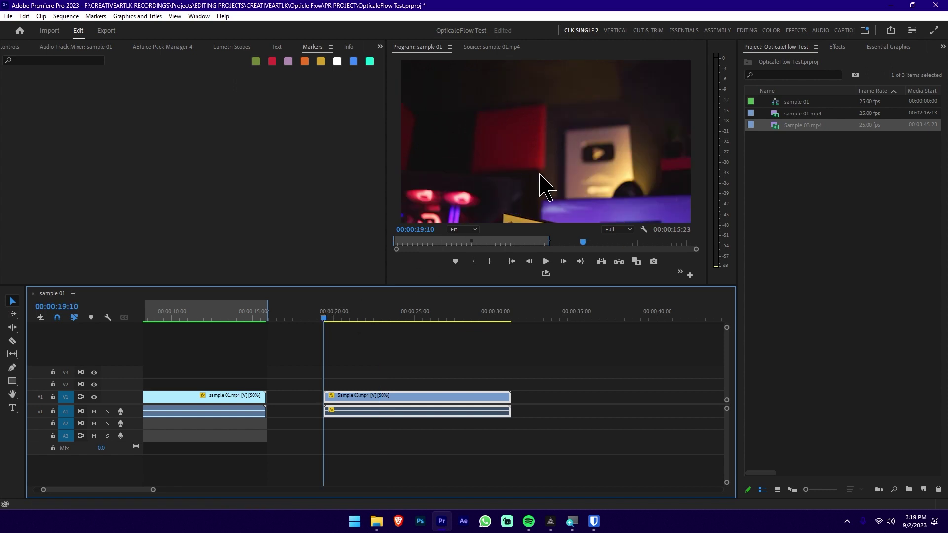
key(grave)
key(space)
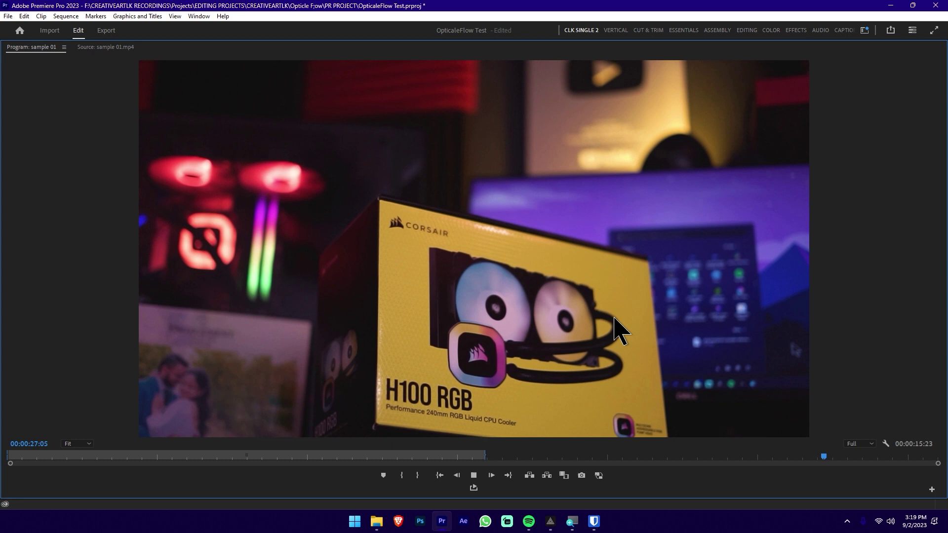
key(space)
key(grave)
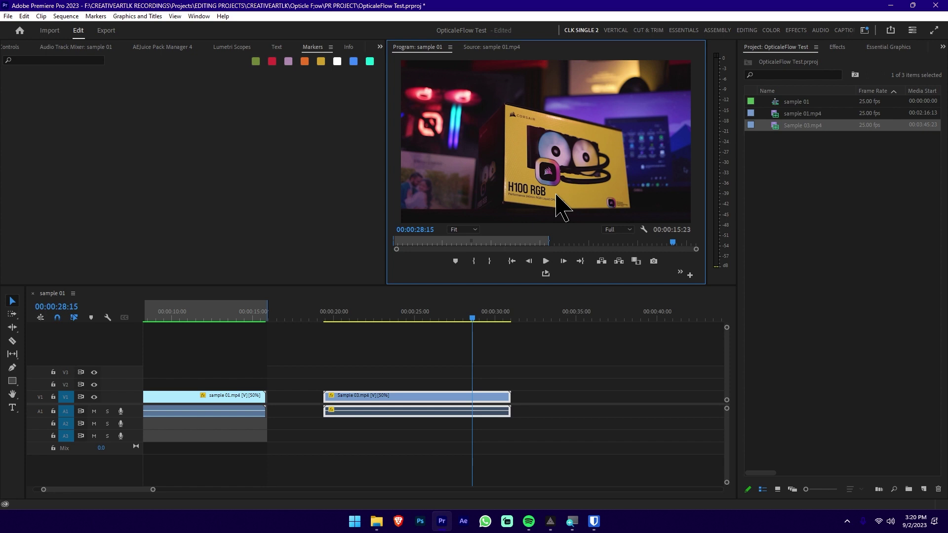
- Set the time interpolation of the slowed Sample 03.mp4 clip to Optical Flow, keeping its speed at 50%
click(454, 378)
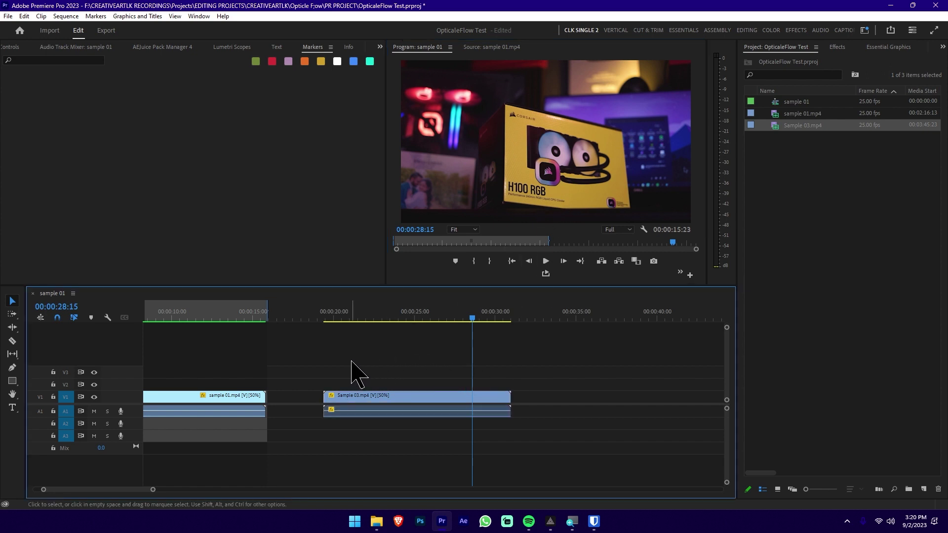
drag(306, 359, 549, 451)
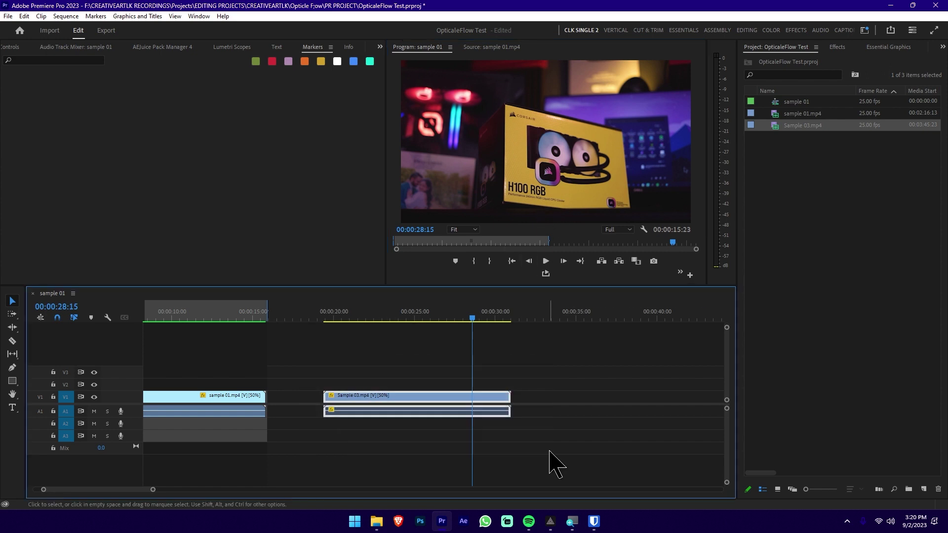
key(ctrl+r)
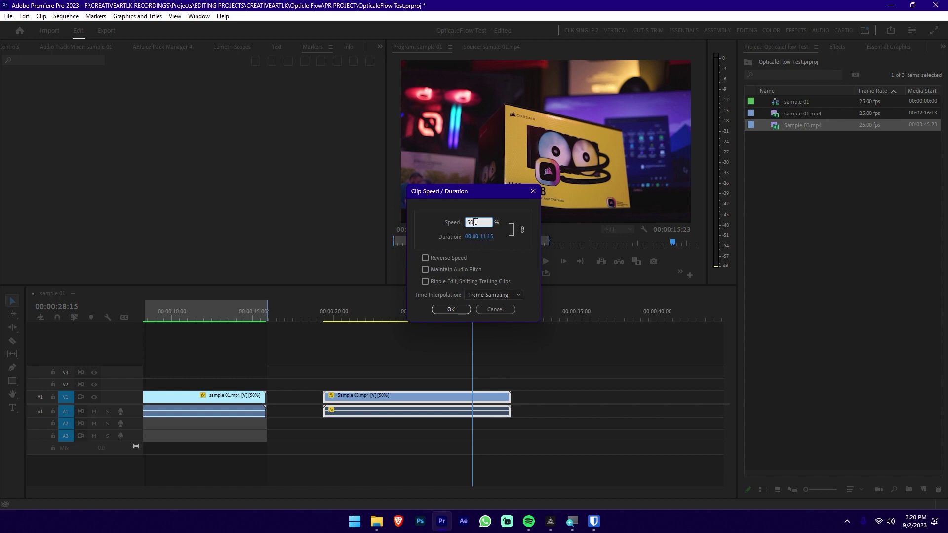
click(509, 295)
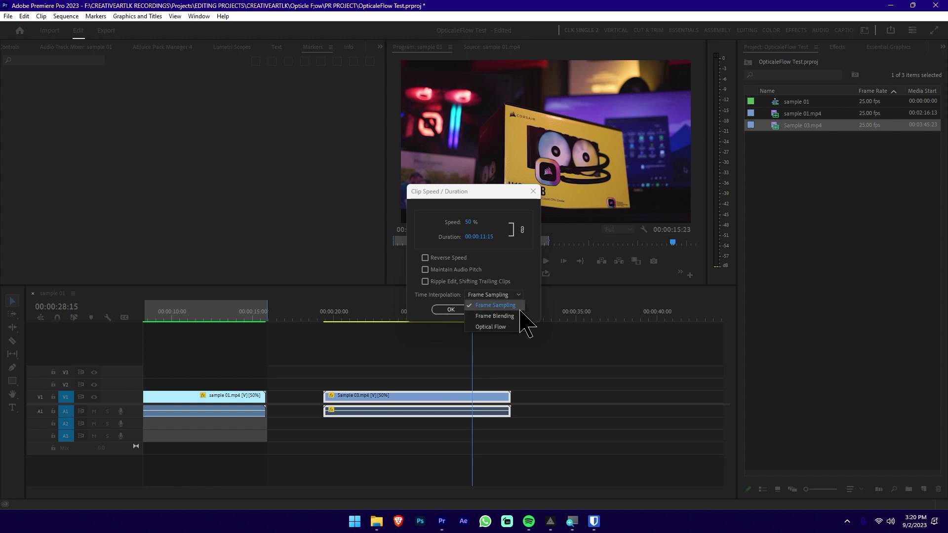
click(508, 327)
click(450, 310)
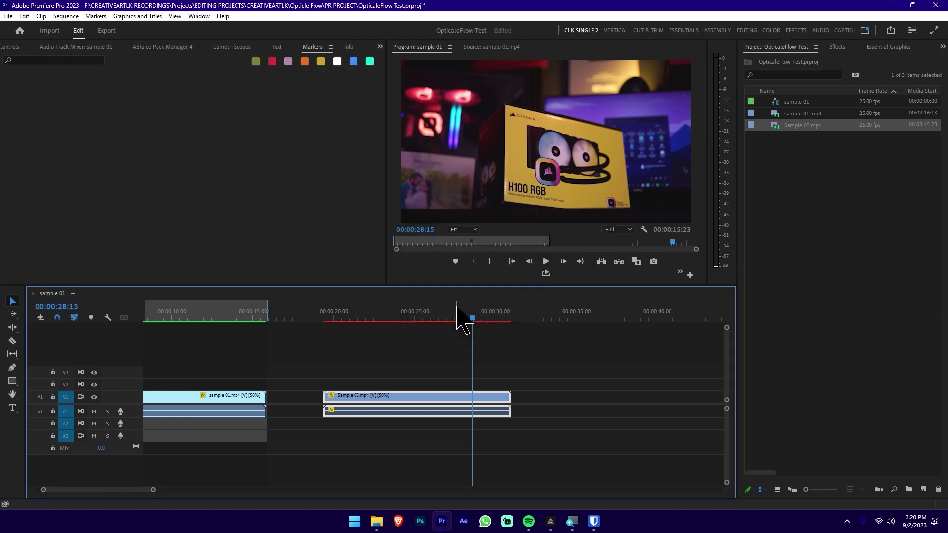
- Mark the Sample 03.mp4 clip with an in point at 00:00:19:10 and an out point at 00:00:31:00, and render that range
click(330, 320)
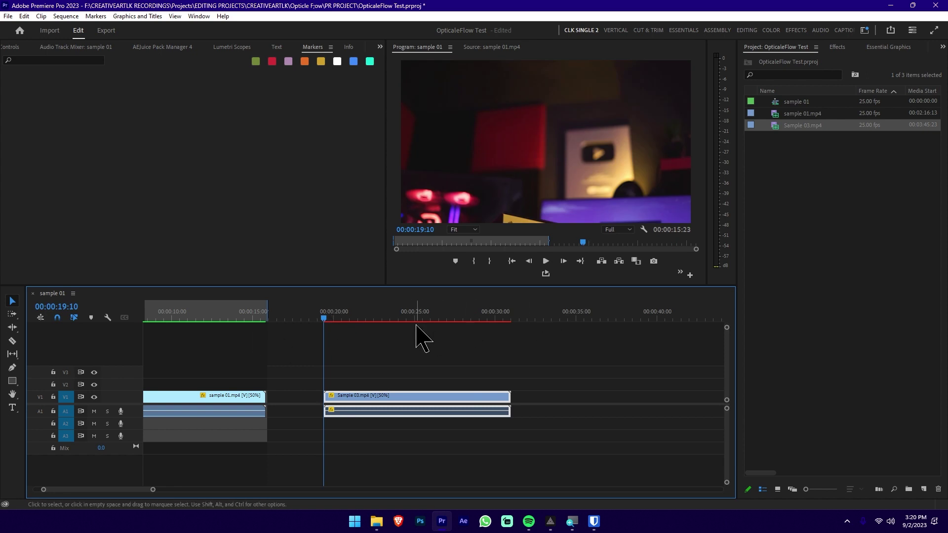
click(393, 309)
drag(385, 318, 329, 321)
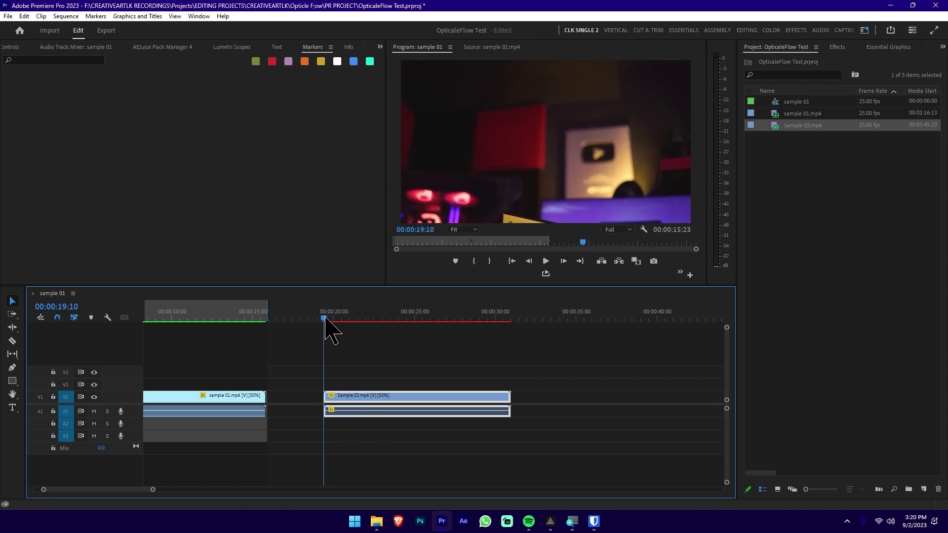
drag(329, 321, 515, 317)
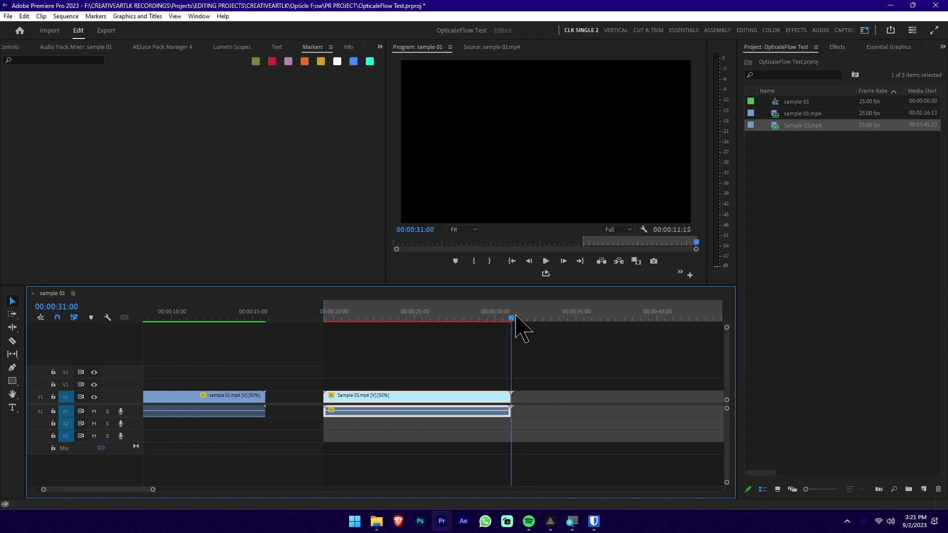
key(o)
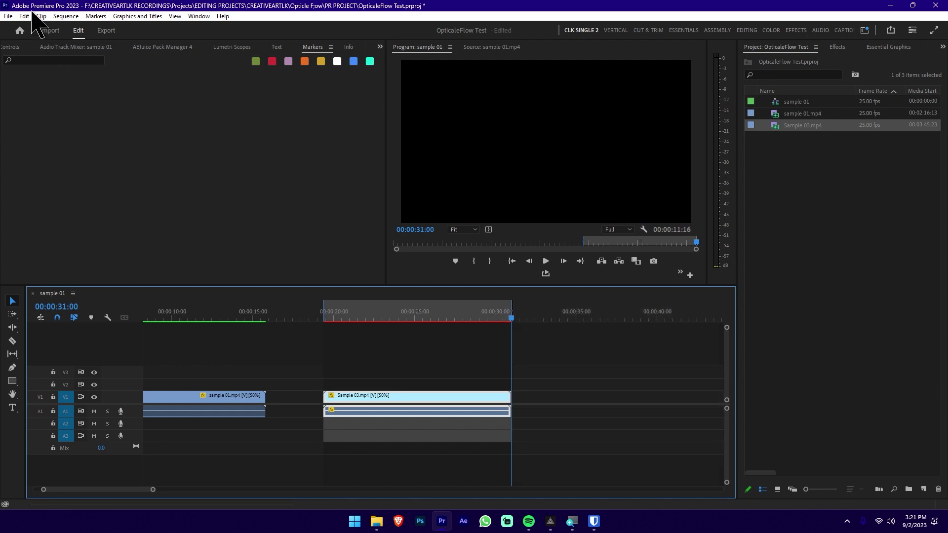
click(65, 15)
click(131, 68)
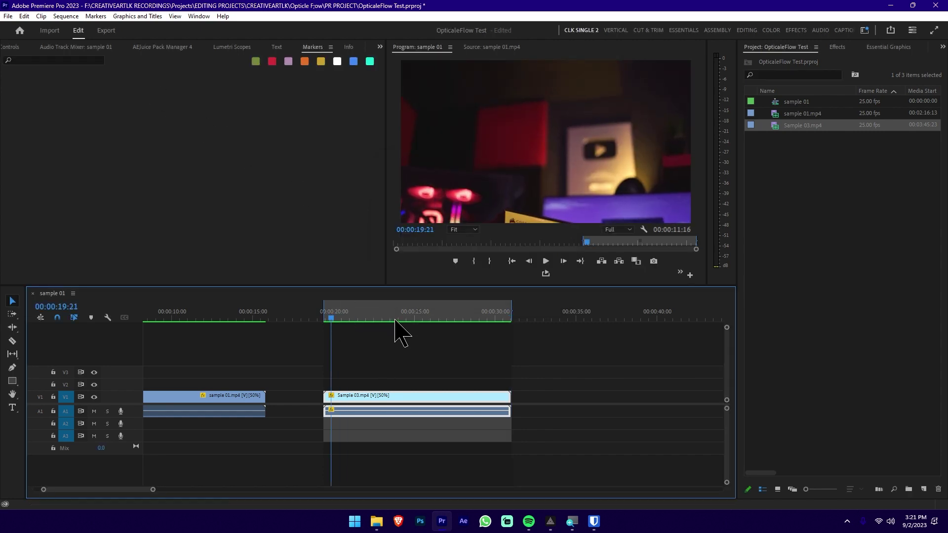
- Play the rendered Optical Flow version of Sample 03.mp4 in the maximized program monitor, and restore the normal layout
key(grave)
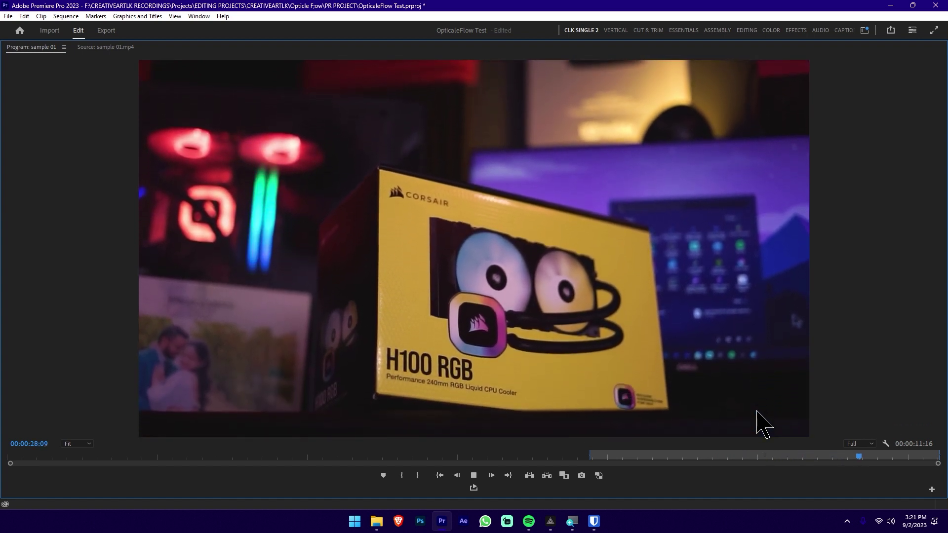
key(grave)
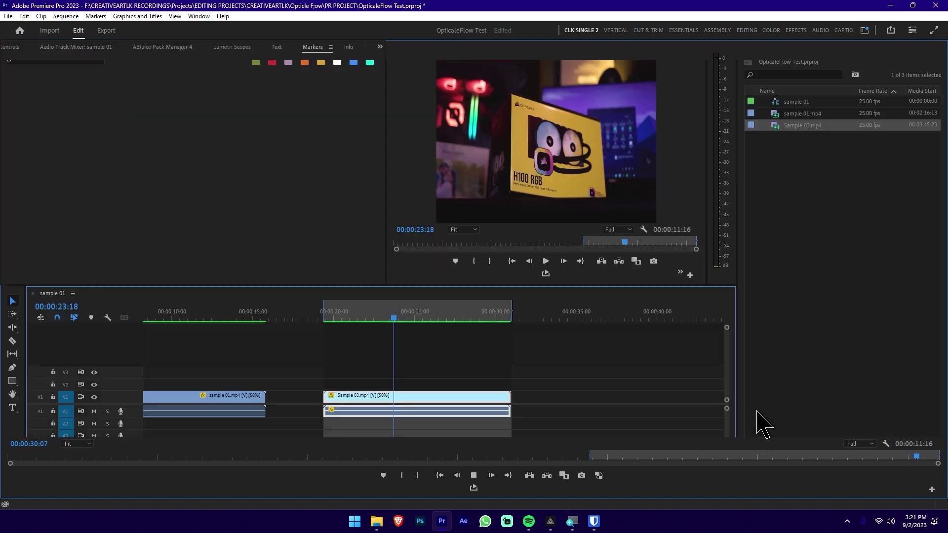